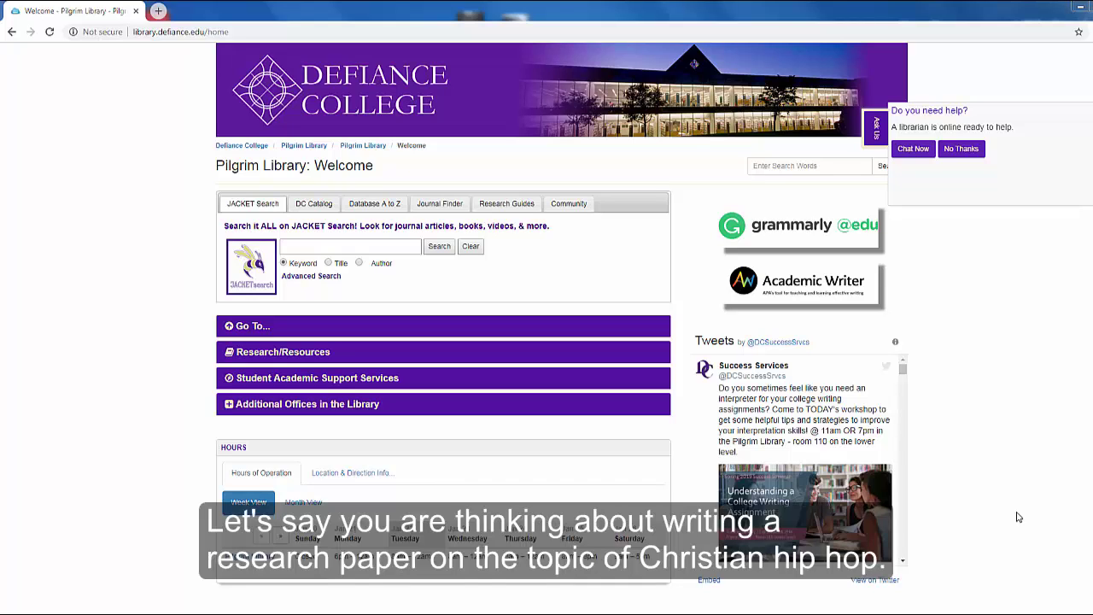
Run a JACKET Search keyword search for "christian hip hop" and look through the types of sources in the results
click(382, 245)
text(christian hip hop)
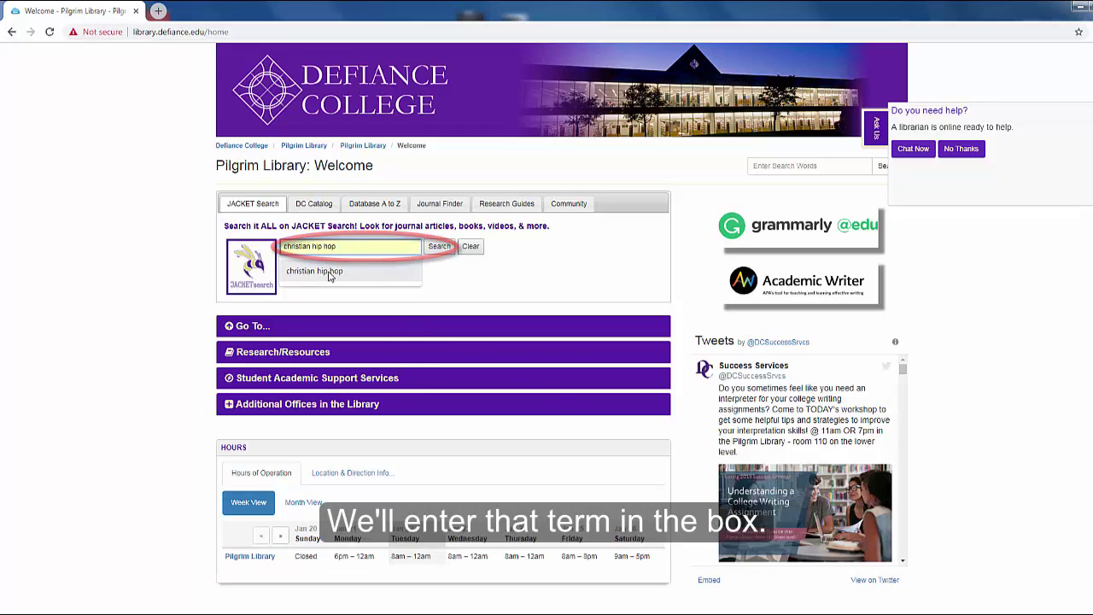
click(329, 273)
click(435, 246)
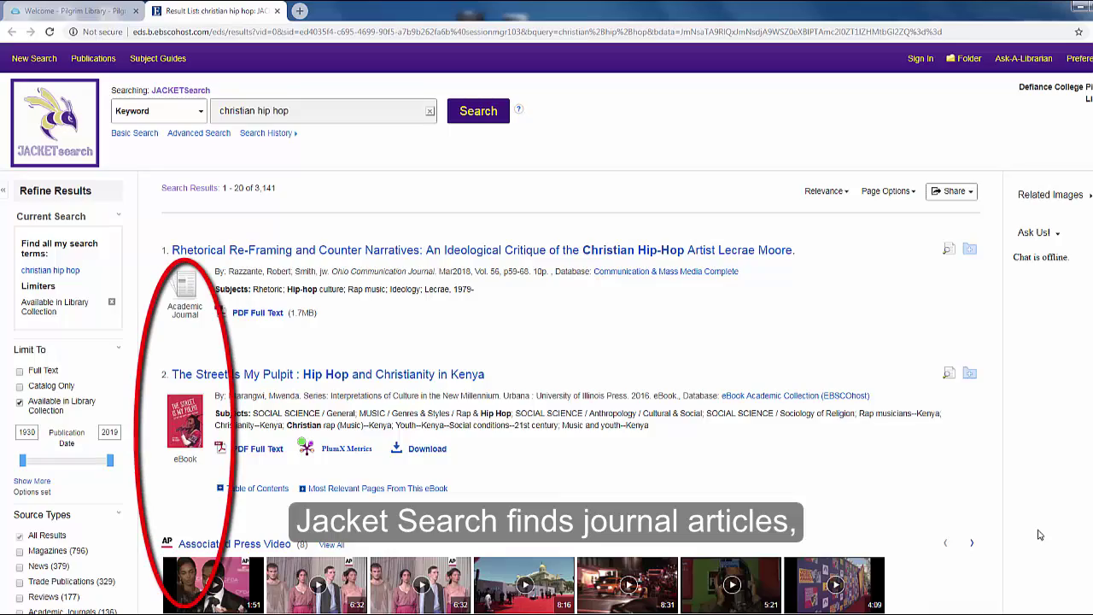
scroll(1040, 535, down, 1)
scroll(1040, 535, down, 4)
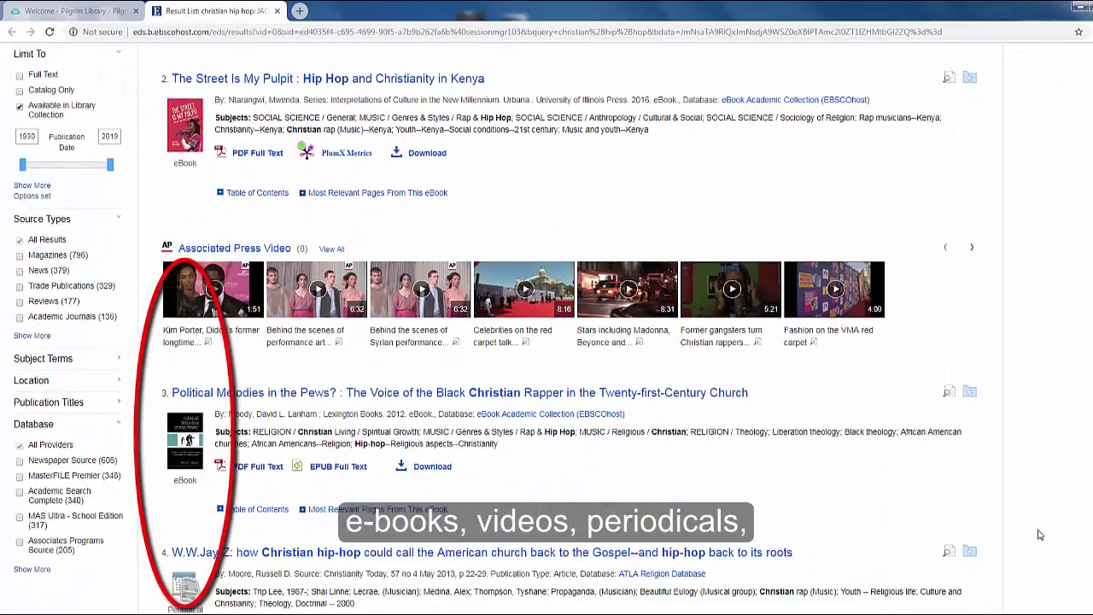
scroll(1040, 535, down, 4)
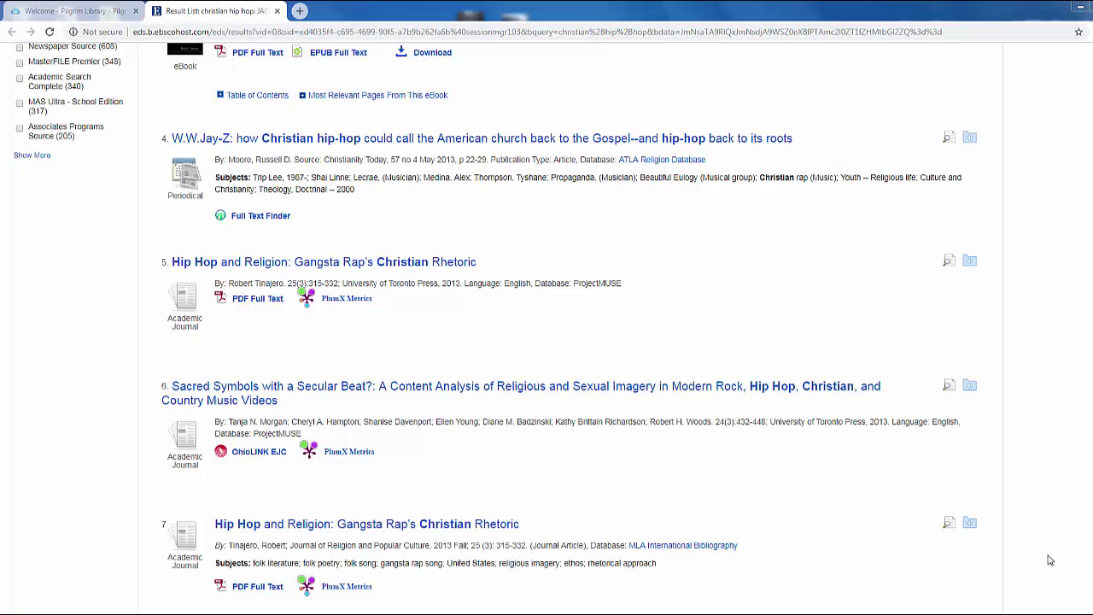
Close the search results and open Academic Search Complete from the library's A-Z database list
click(276, 11)
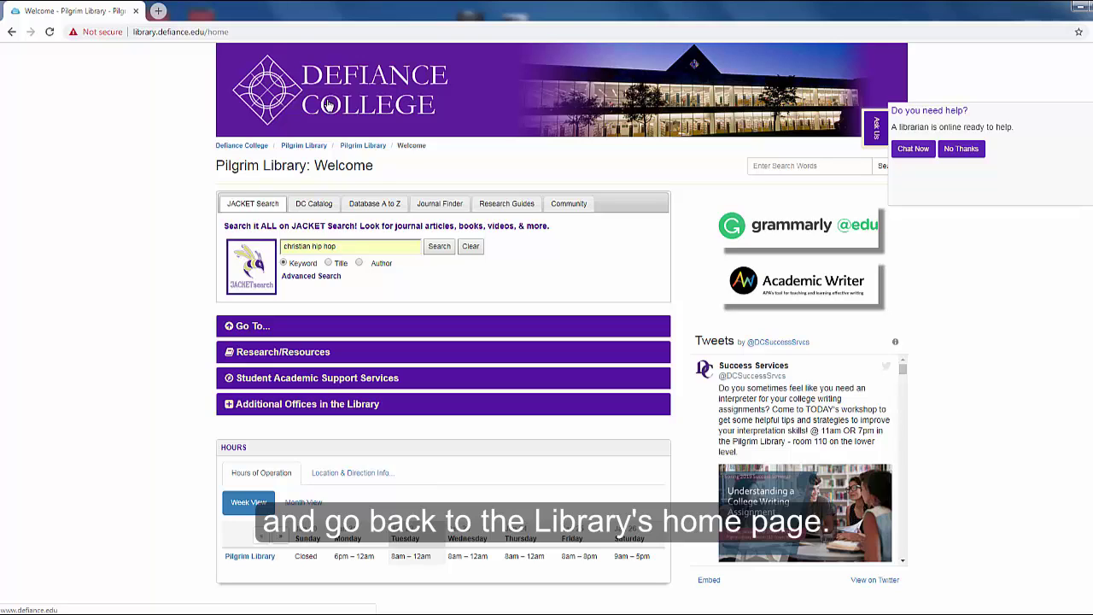
click(364, 209)
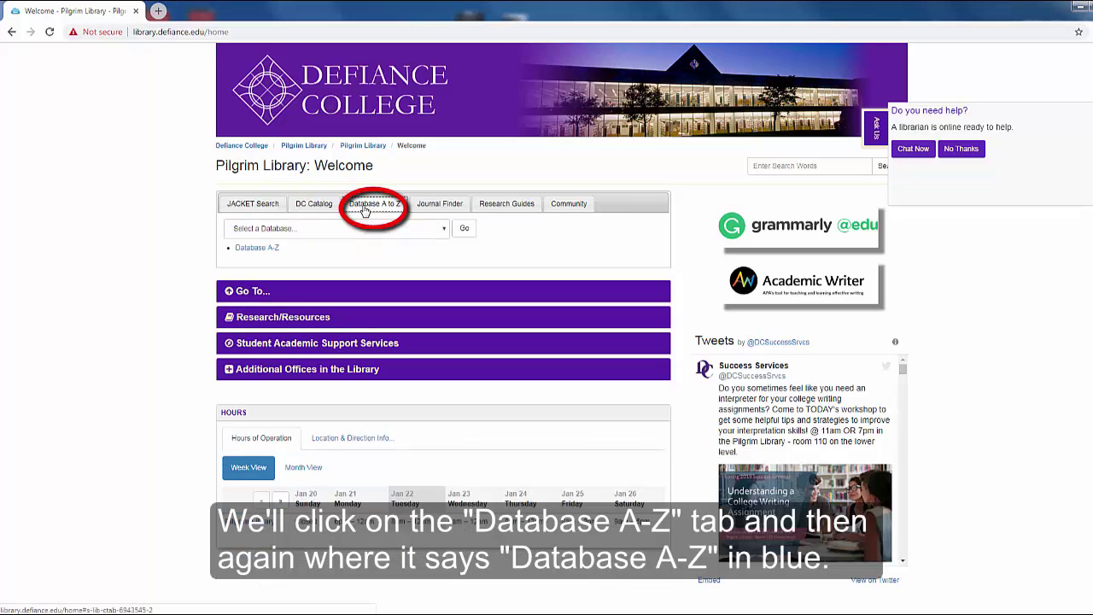
click(261, 248)
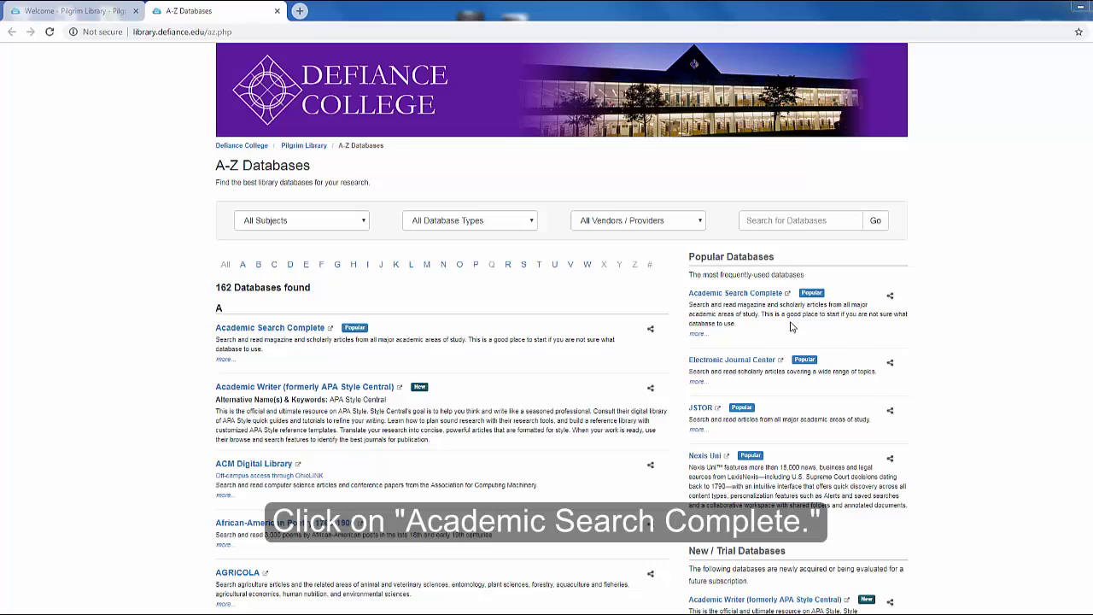
click(756, 295)
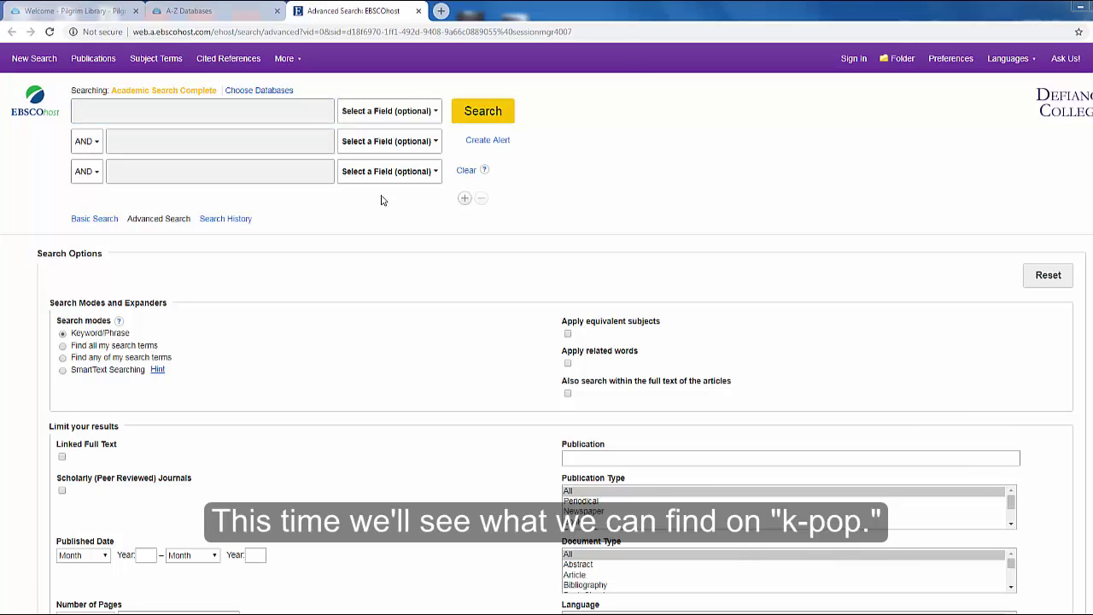
Search Academic Search Complete for "k-pop" and look through the result list and its limiters
click(301, 110)
text(k-pop)
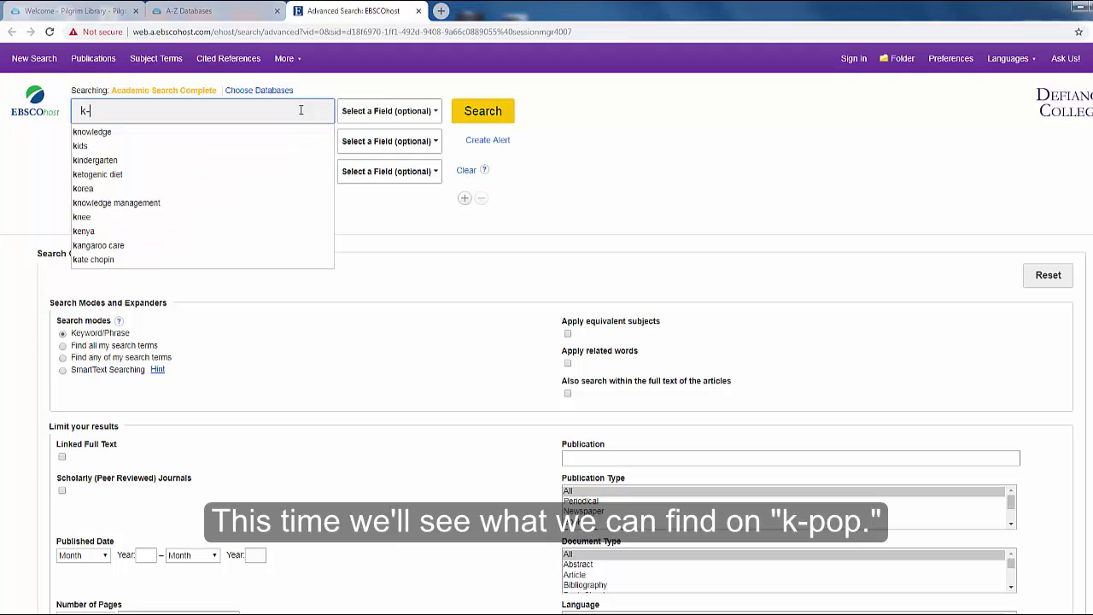
click(472, 113)
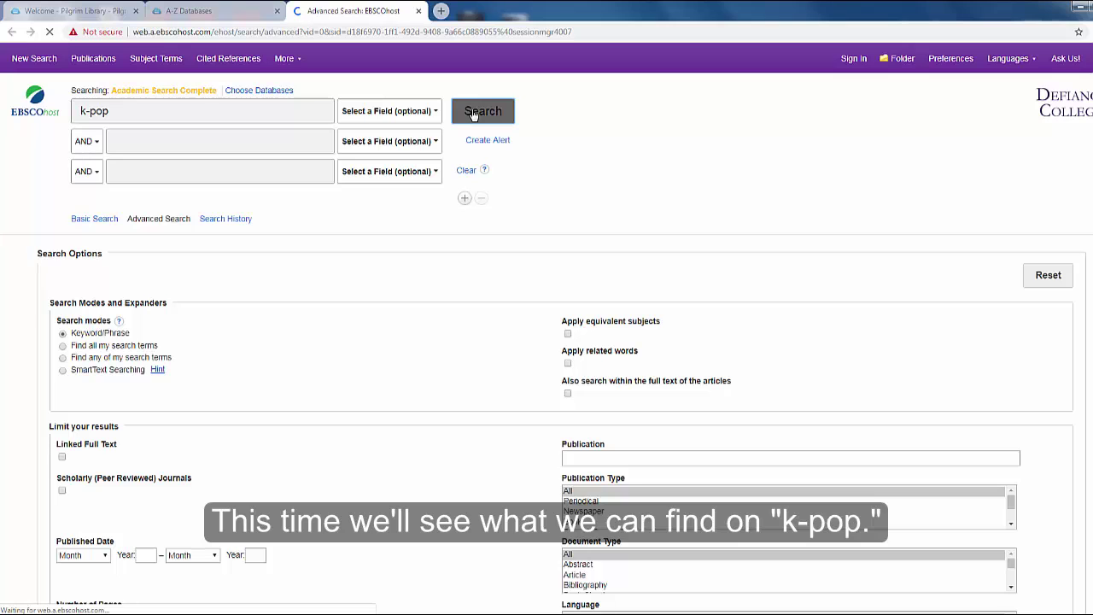
scroll(932, 482, down, 3)
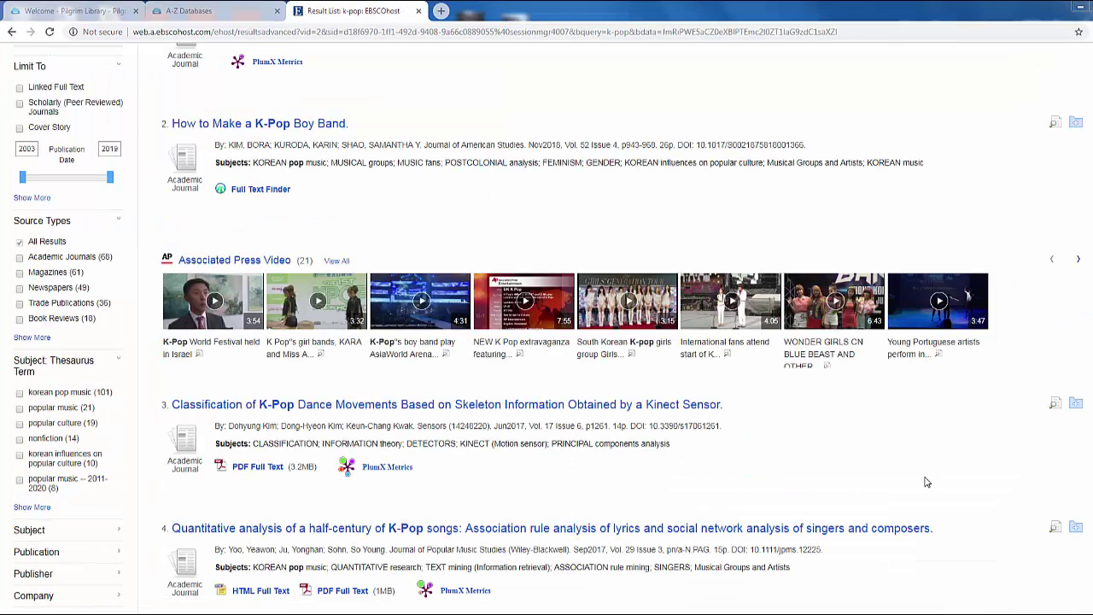
scroll(894, 465, down, 2)
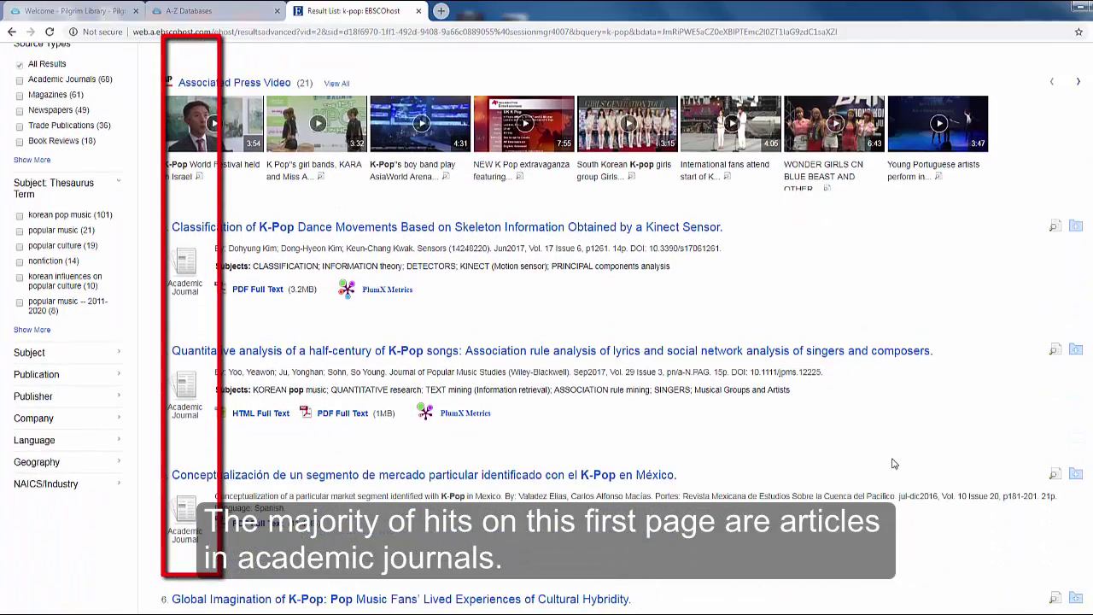
scroll(894, 464, down, 1)
scroll(894, 463, up, 1)
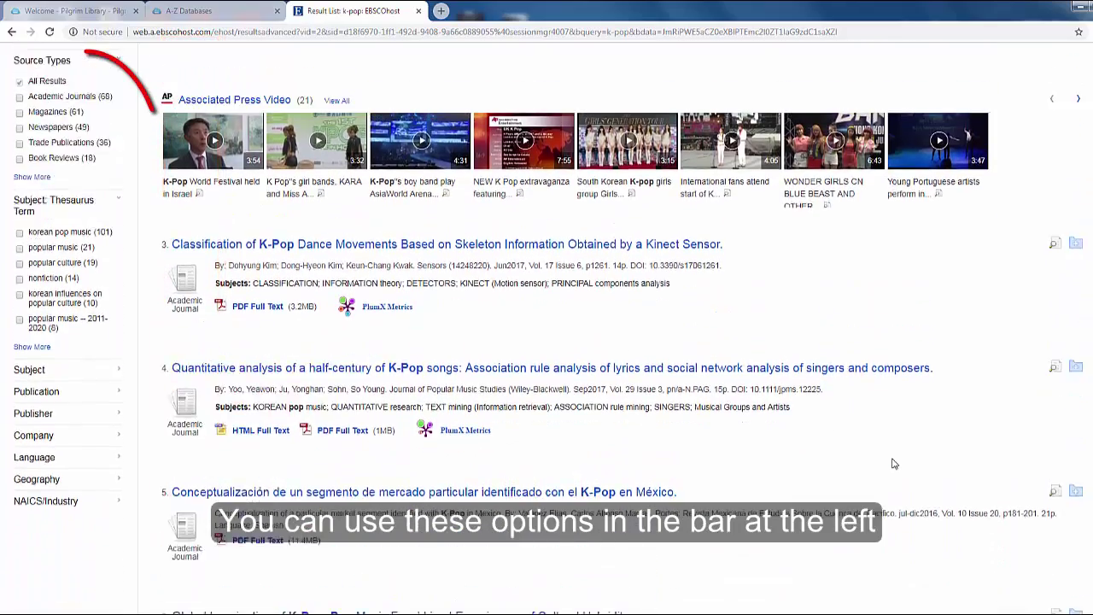
scroll(894, 464, up, 2)
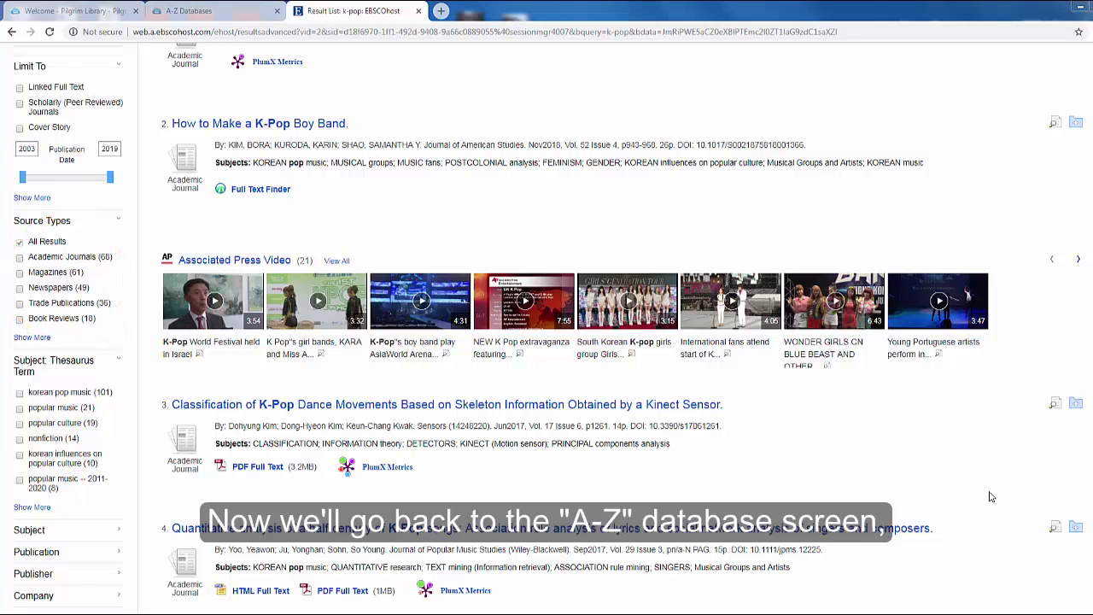
Open the Electronic Journal Center from the A-Z database list and search it for "acl surgery"
click(236, 12)
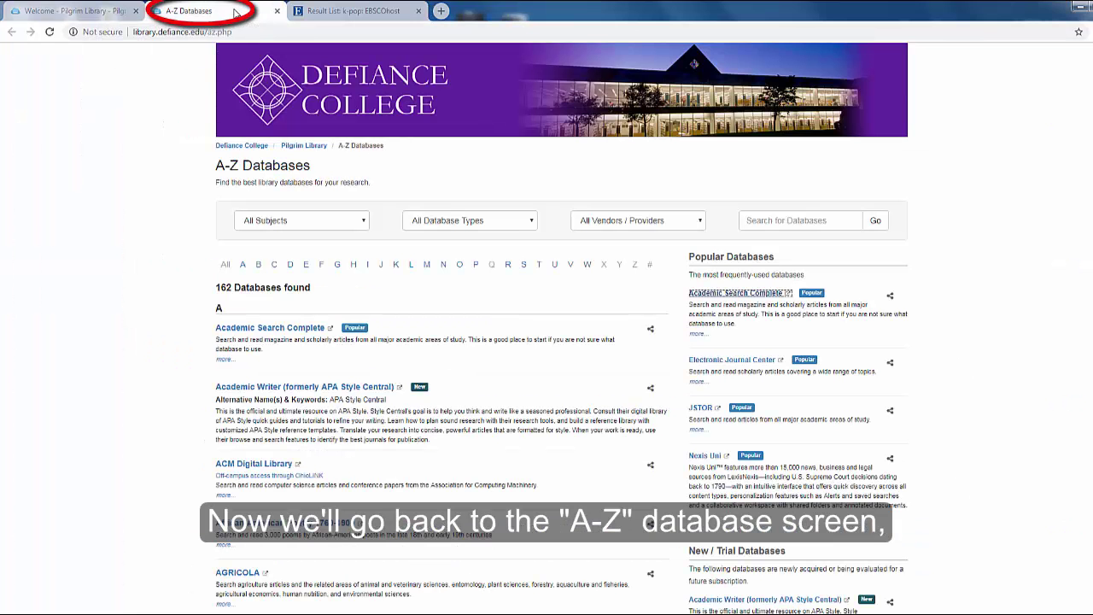
click(726, 361)
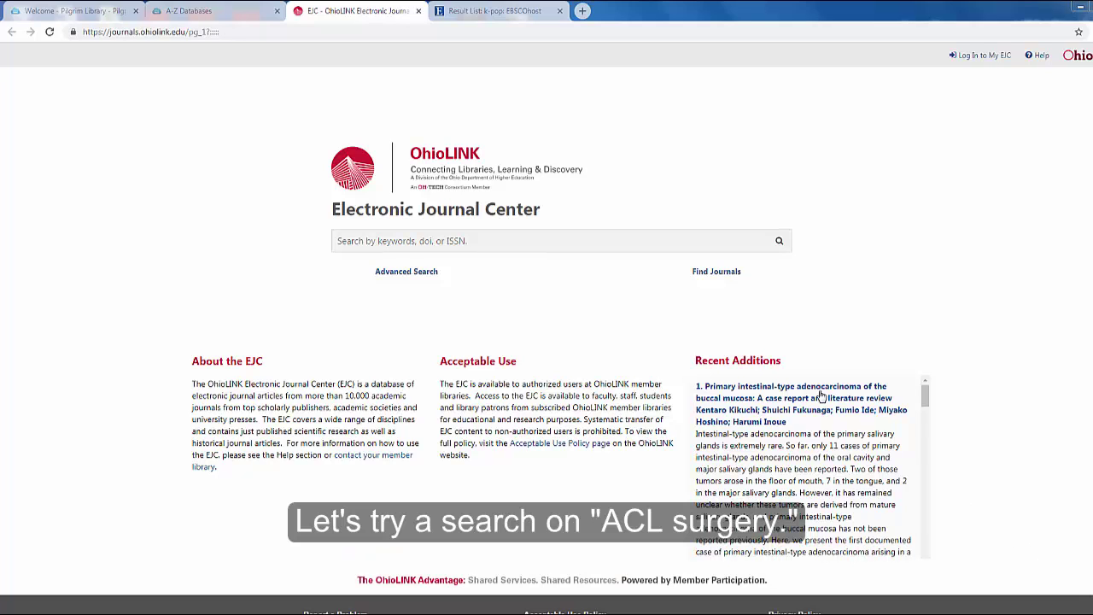
click(561, 241)
text(acl sur)
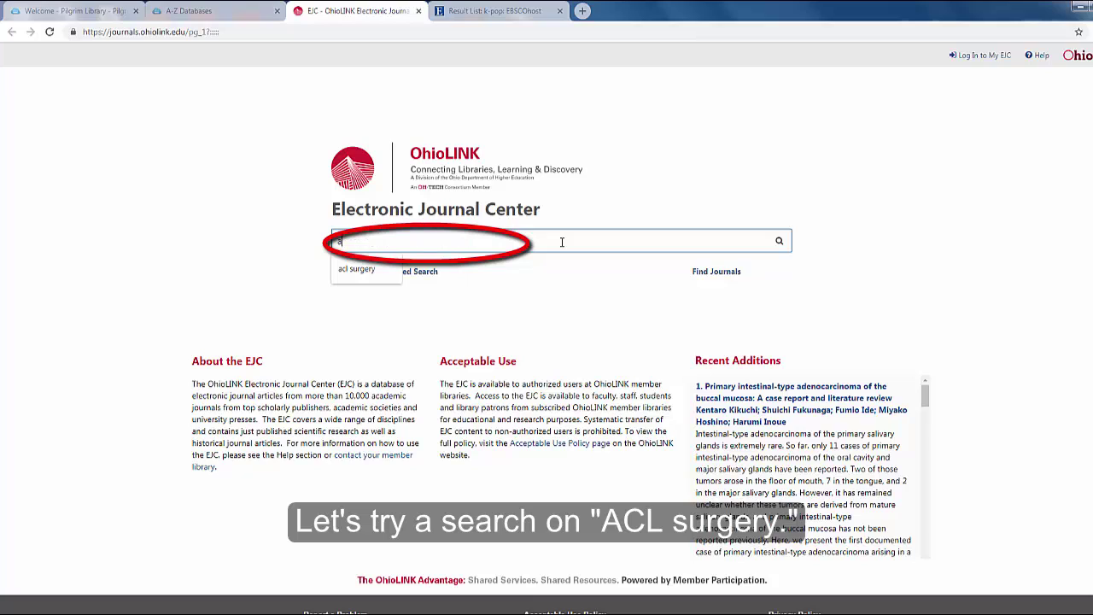
text(gery)
click(778, 240)
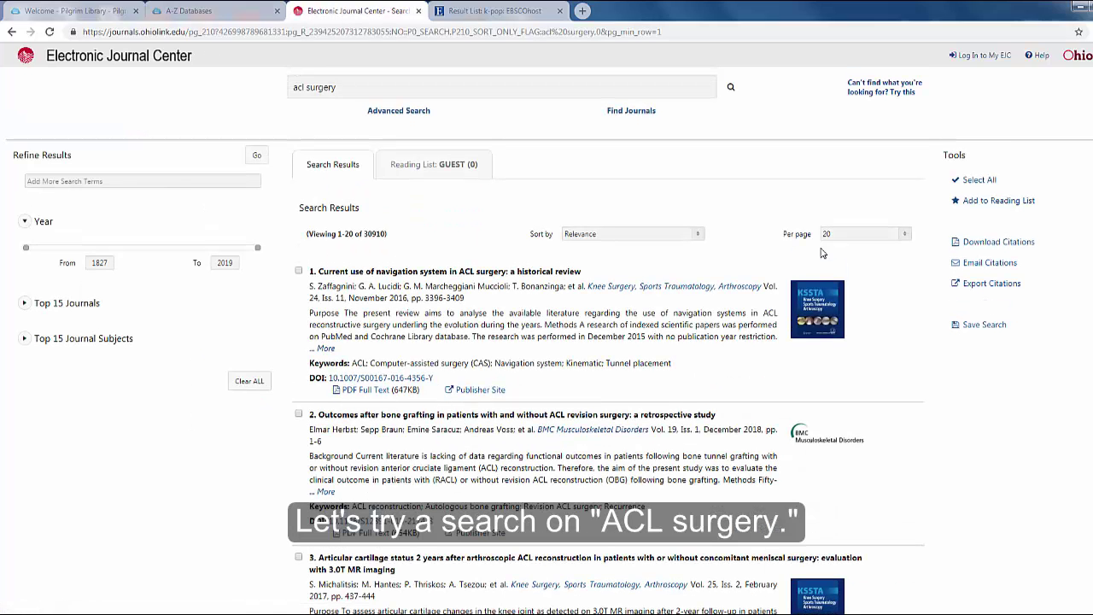
View the PDF full text of "Current use of navigation system in ACL surgery: a historical review" and close it
click(371, 384)
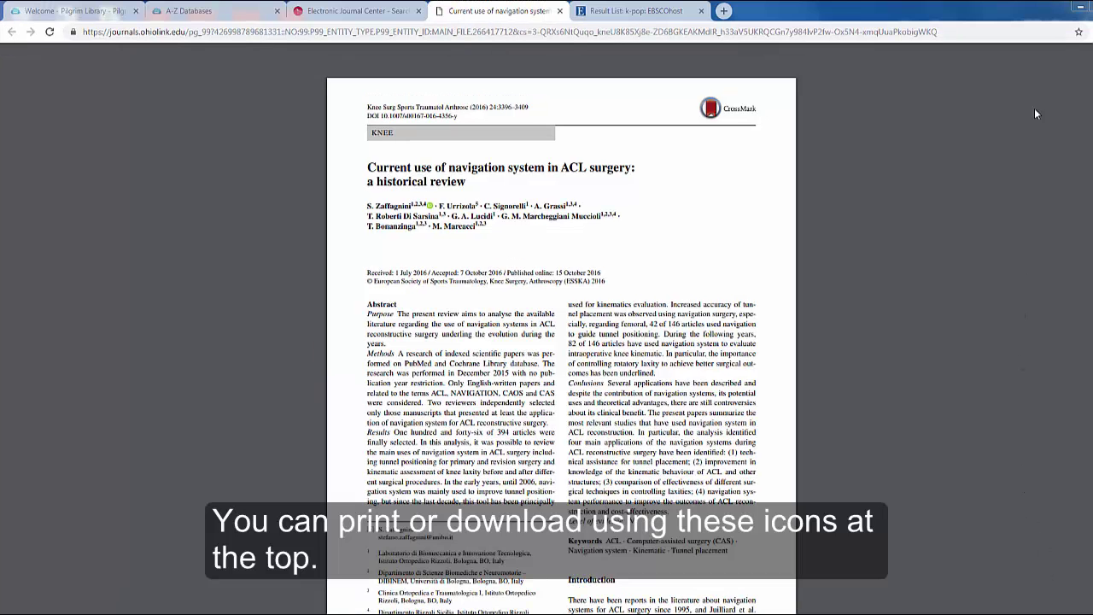
mouse_move(1036, 73)
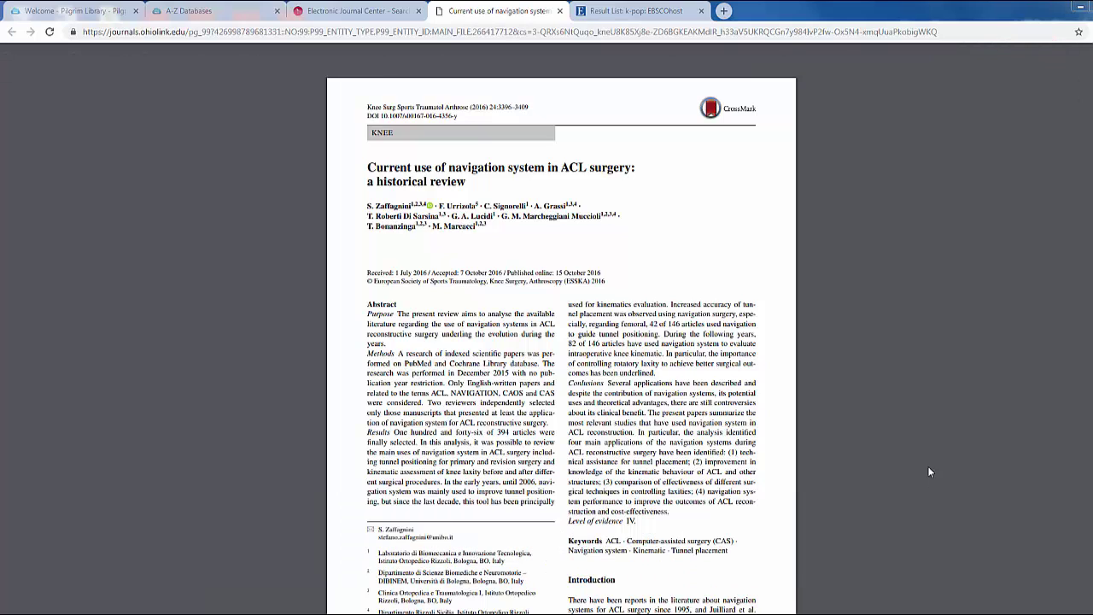
click(559, 11)
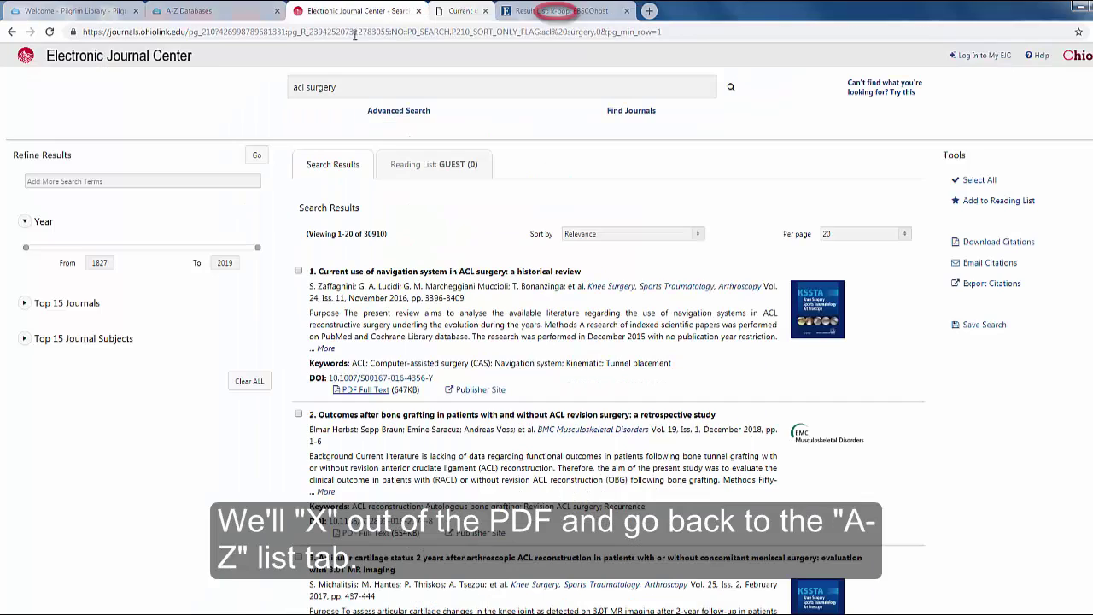
Open JSTOR from the A-Z database list and search it for "jazz rap"
click(208, 13)
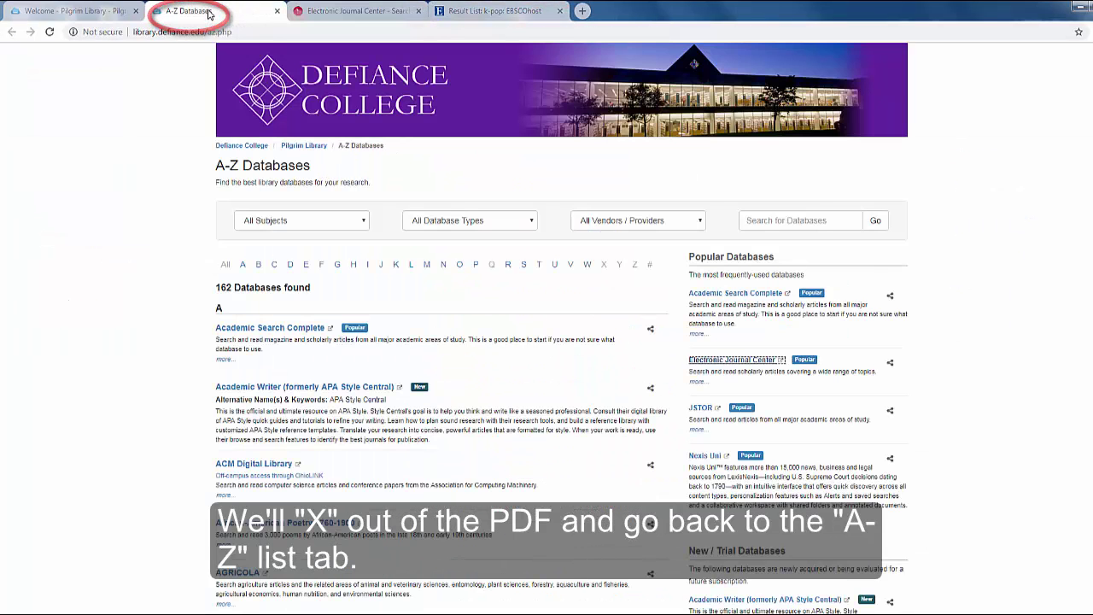
click(1051, 552)
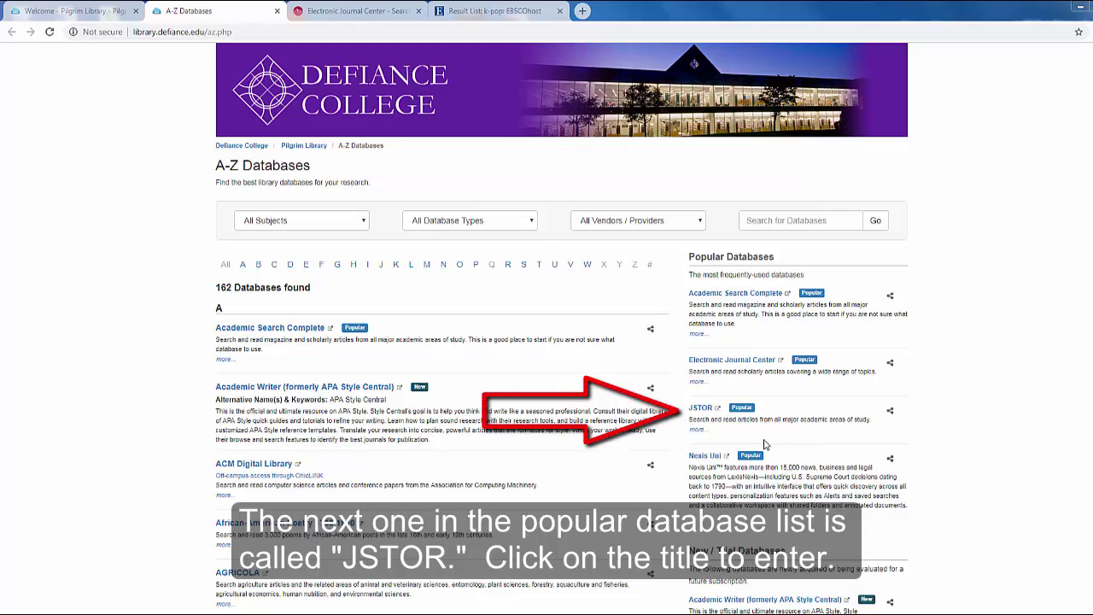
click(700, 410)
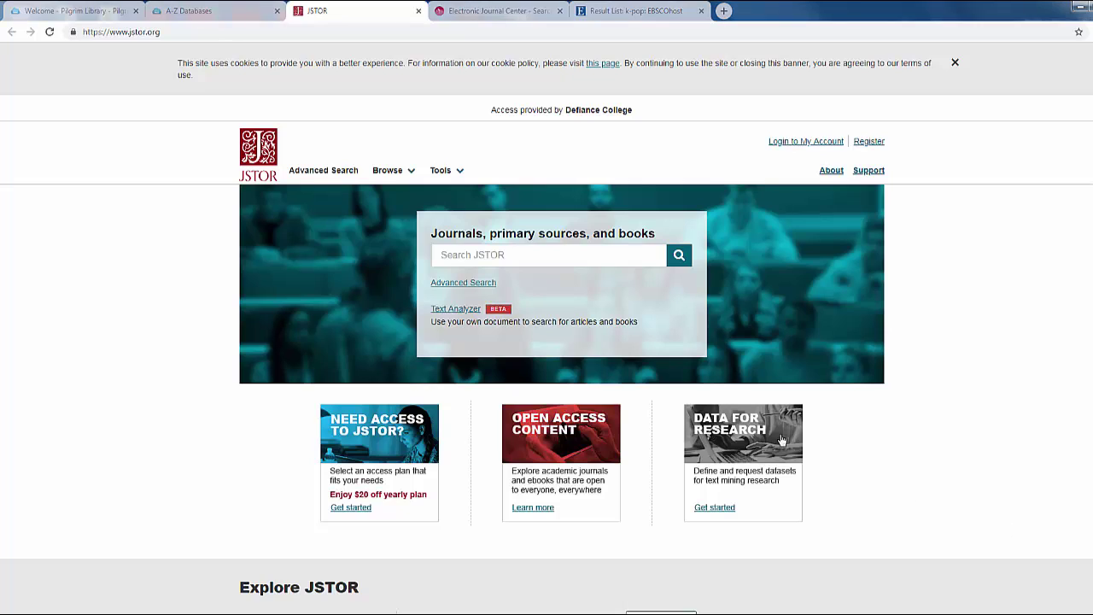
click(536, 254)
text(jazz)
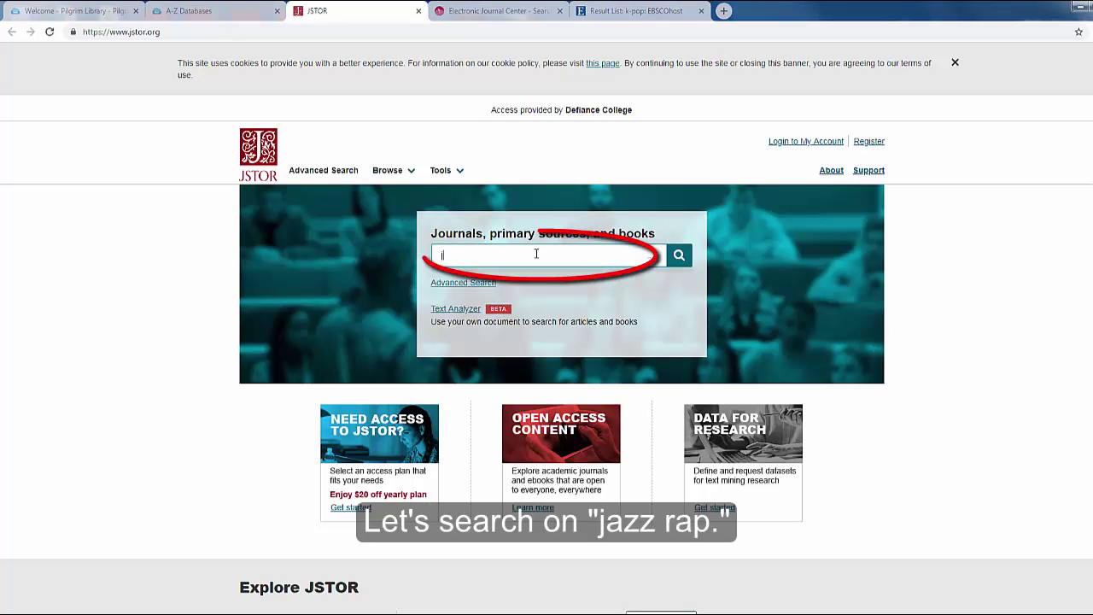
text( rap)
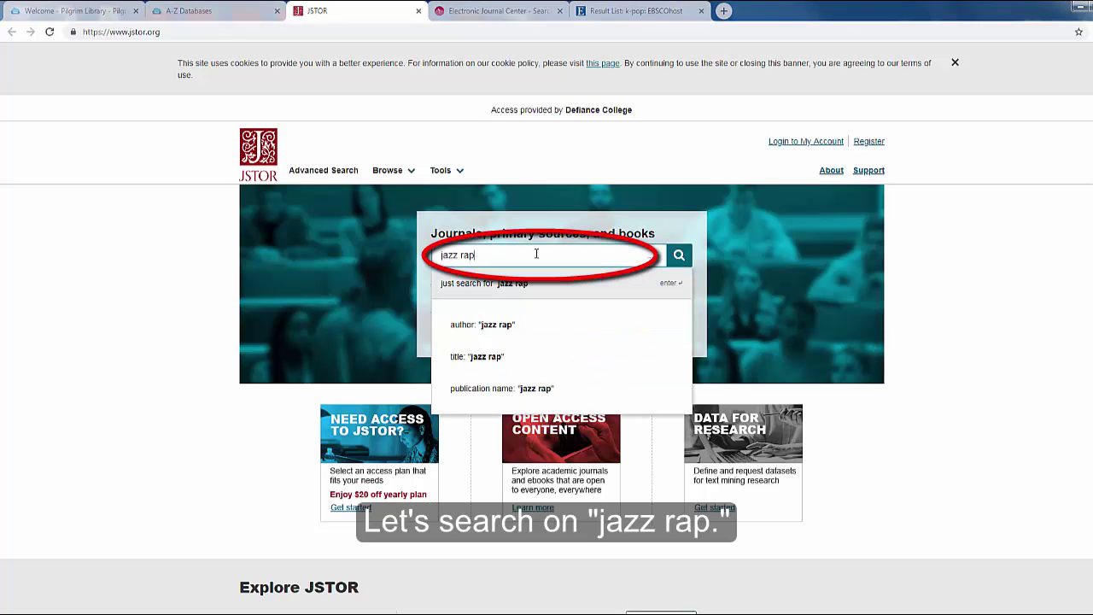
click(679, 257)
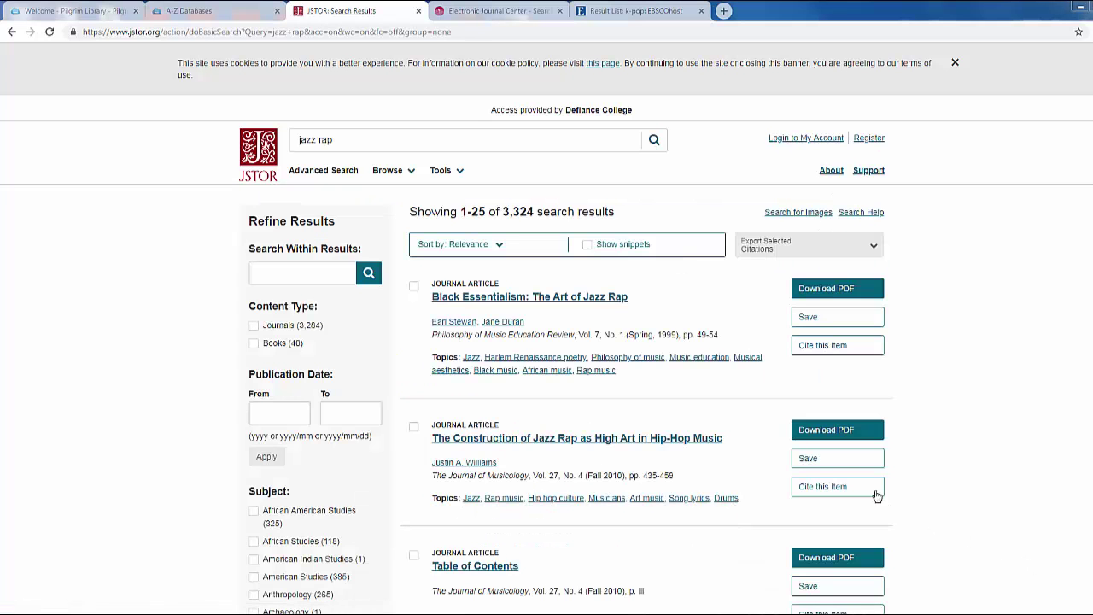
Preview the JSTOR article "Black Essentialism: The Art of Jazz Rap" up to its third page, and close JSTOR
click(603, 298)
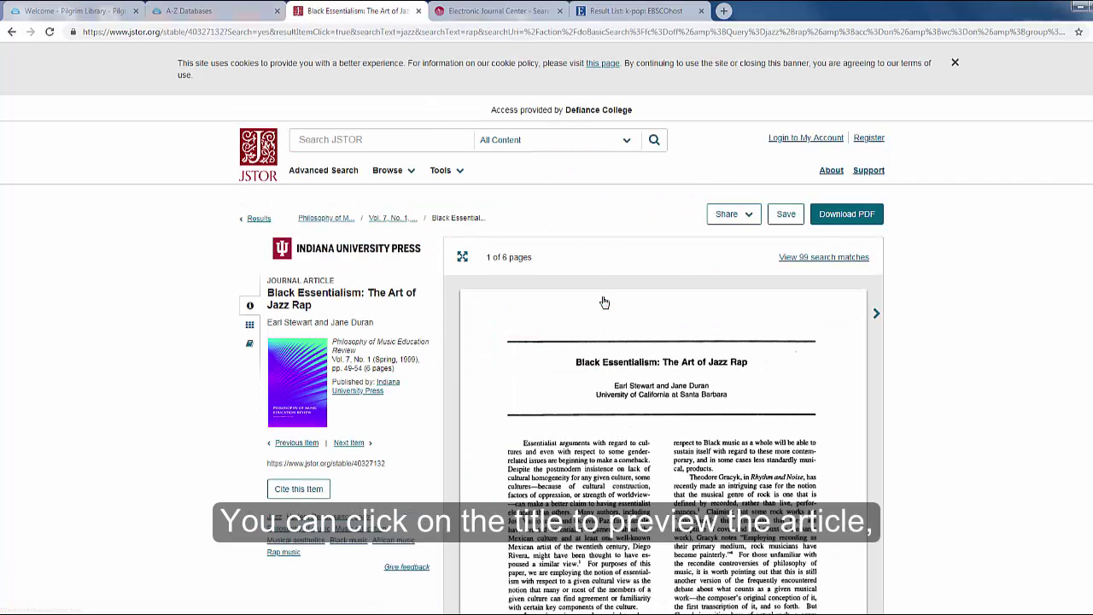
click(880, 314)
click(876, 156)
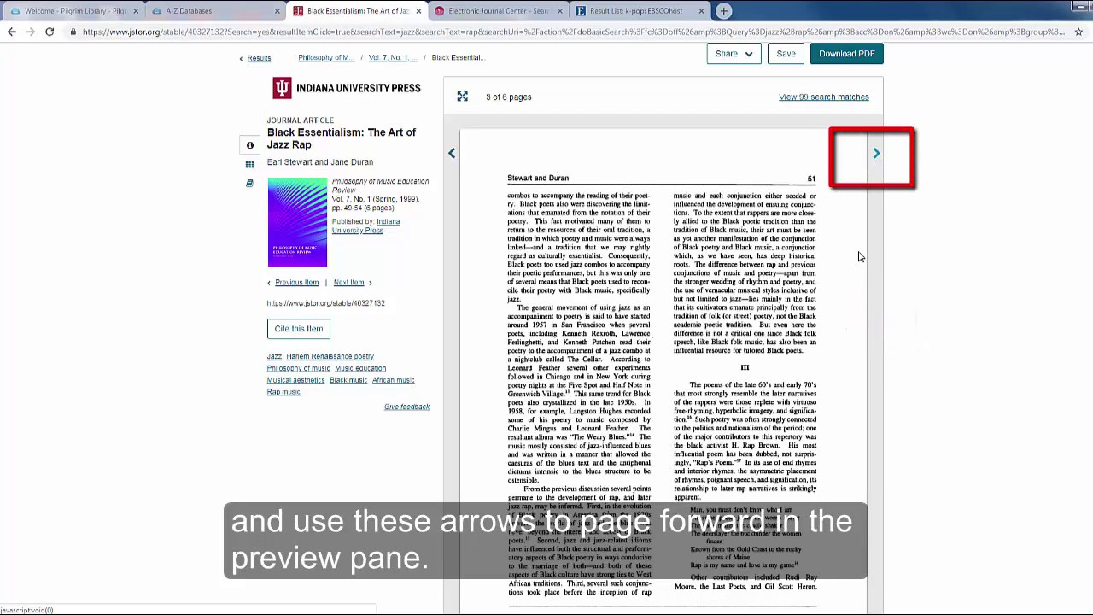
scroll(887, 314, up, 2)
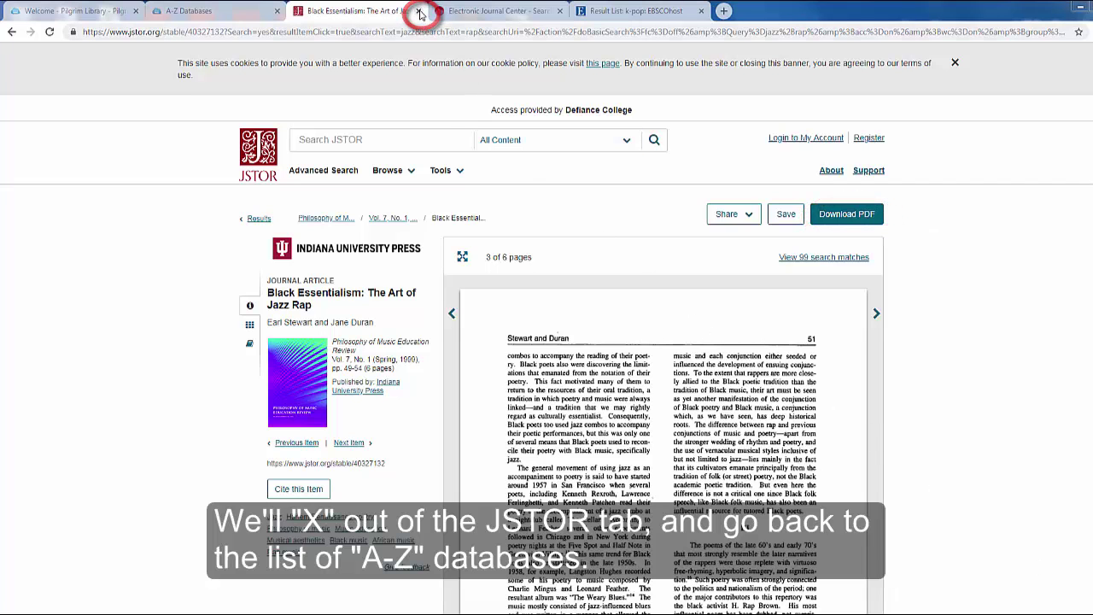
click(419, 10)
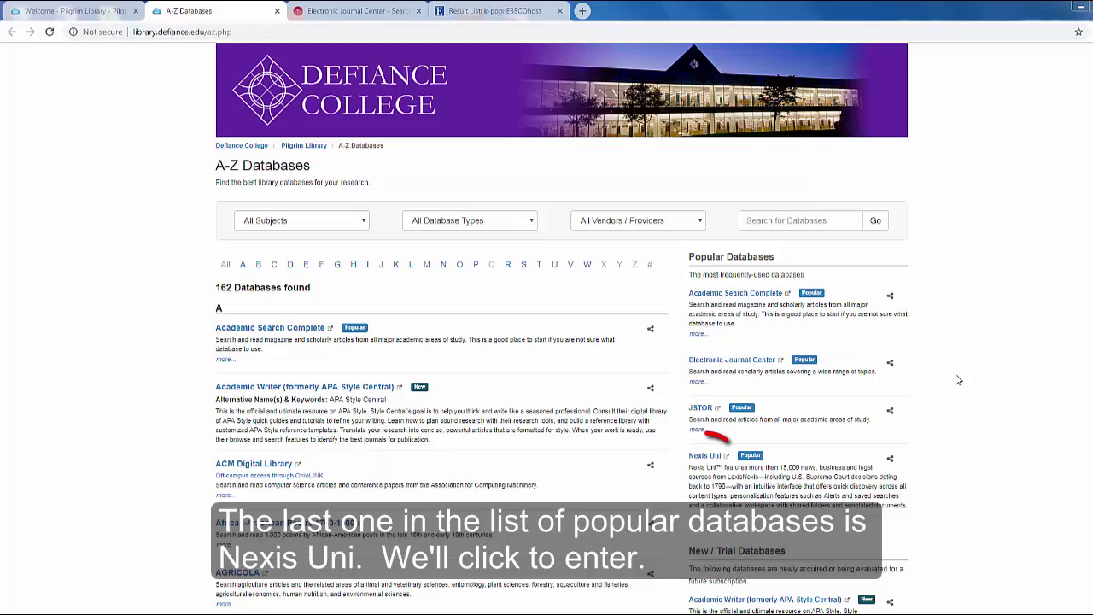
Search Nexis Uni for "defiance college soccer" and open the full version of the first news result
click(708, 457)
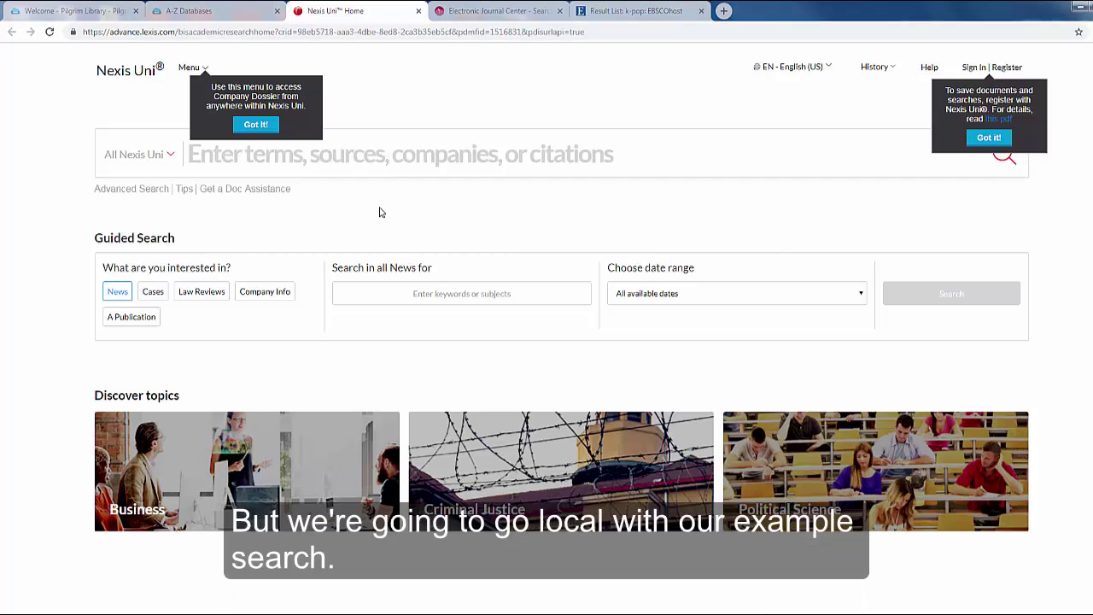
click(257, 125)
click(258, 155)
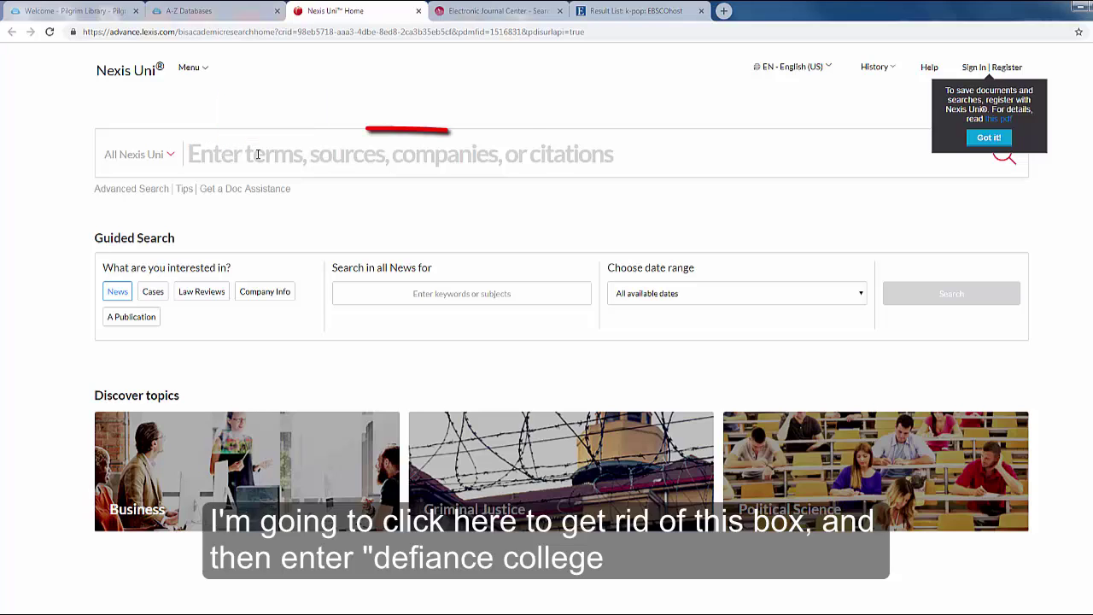
text(defiance col)
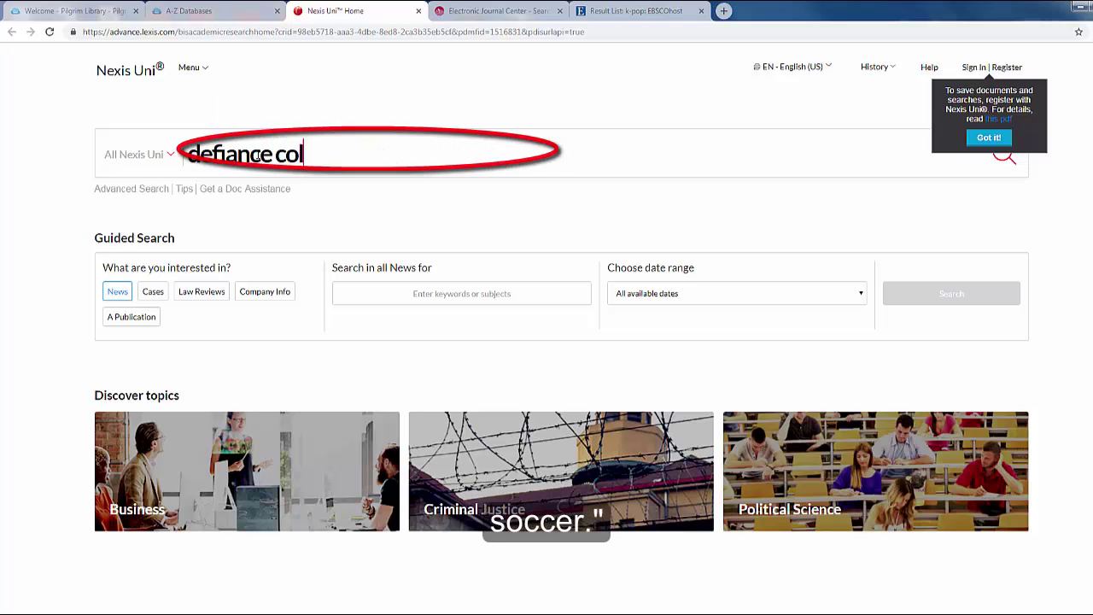
text(lege soccer)
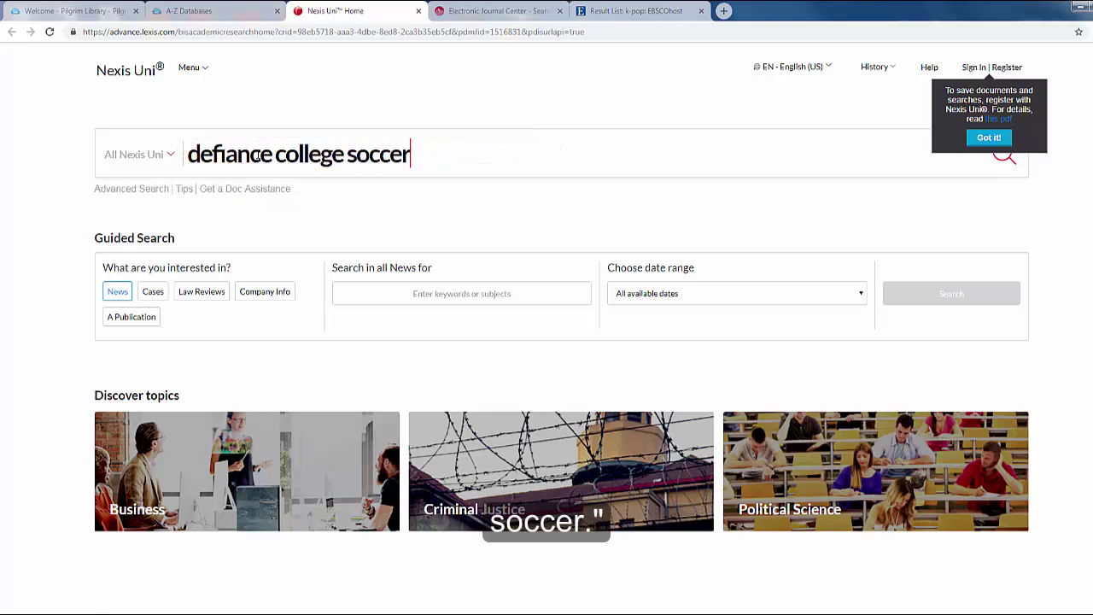
key(Return)
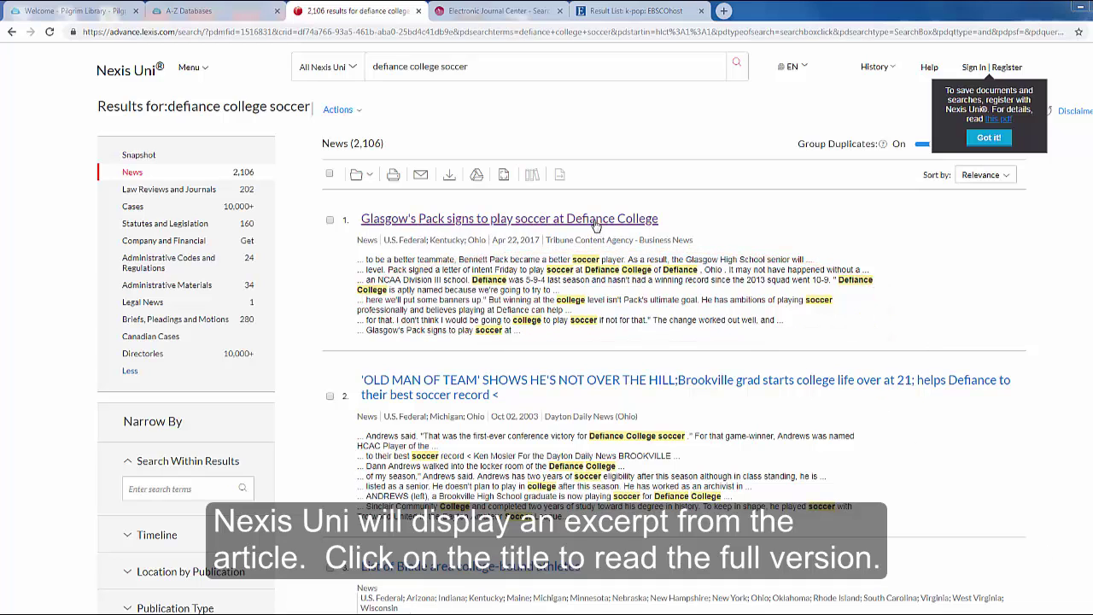
click(555, 219)
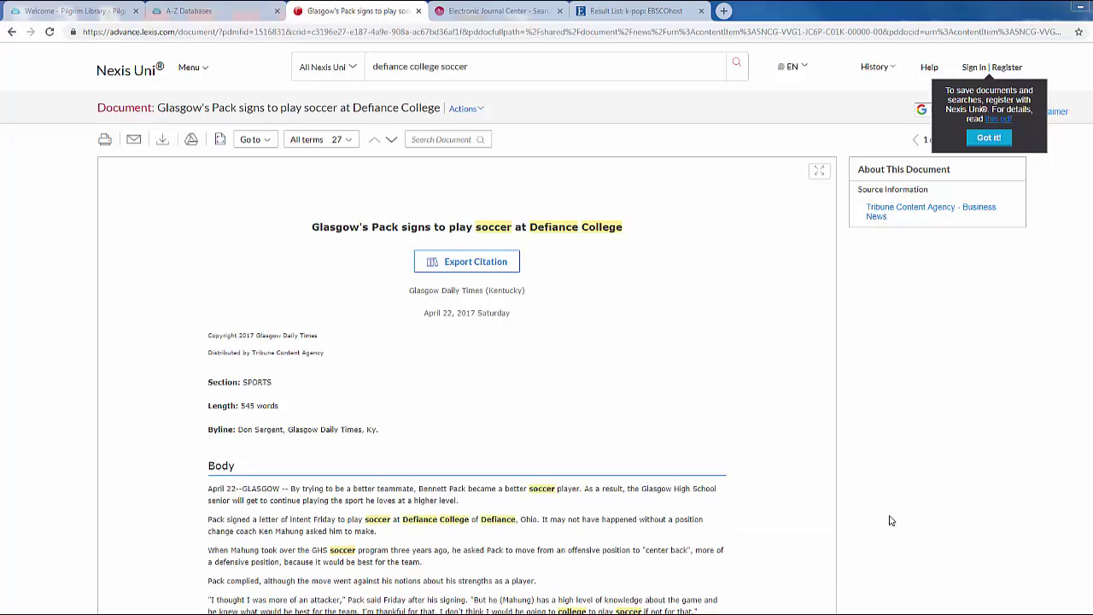
Return to the Pilgrim Library home page and open the Staff Contact page from the Go To links
click(107, 13)
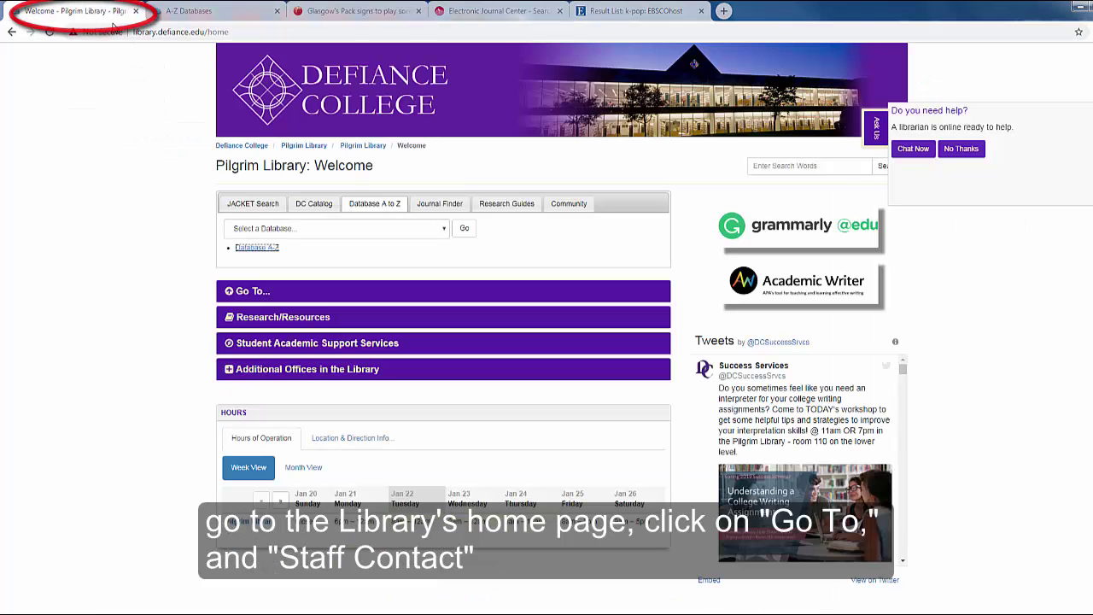
click(263, 291)
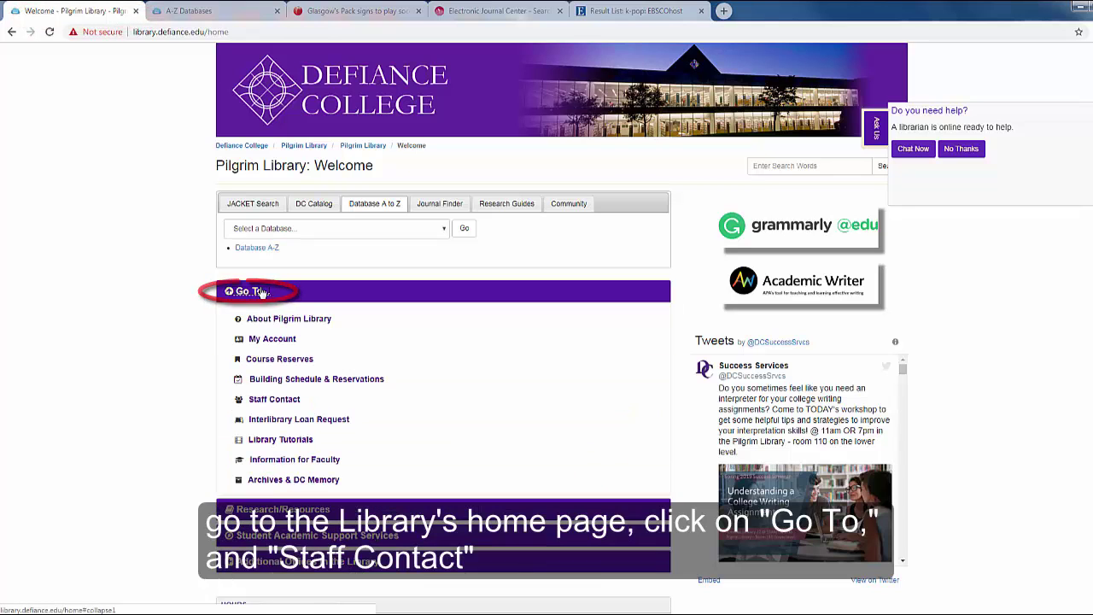
click(274, 400)
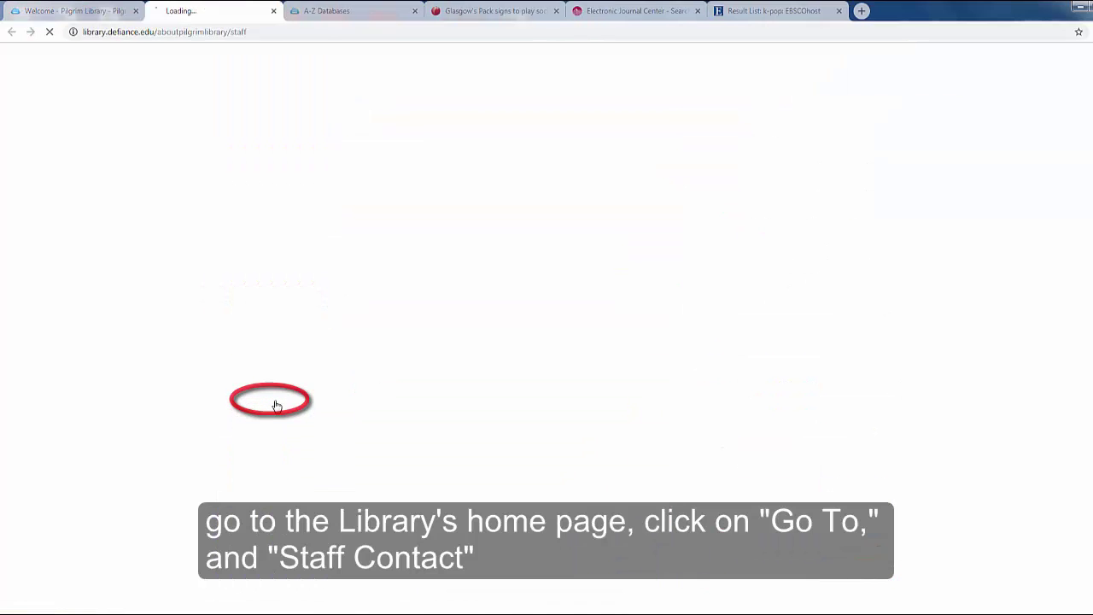